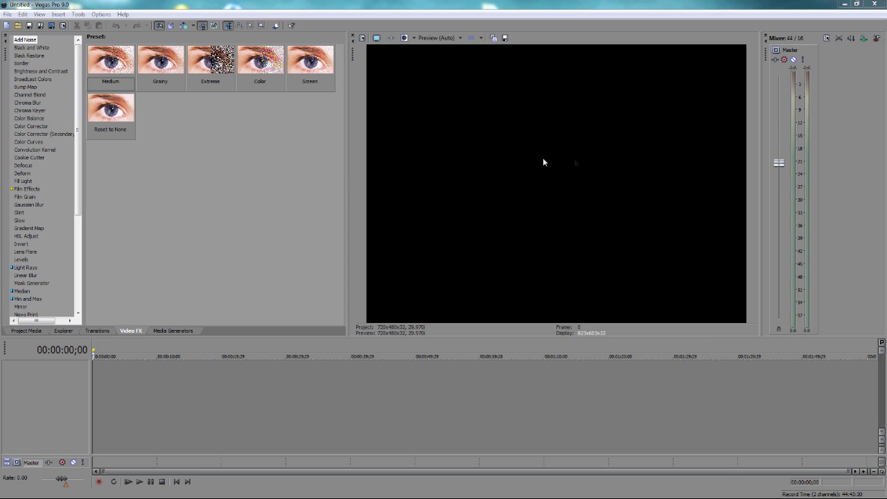
Scrub the playhead to about 5 seconds and back, then dismiss the track options menu.
left_click(127, 371)
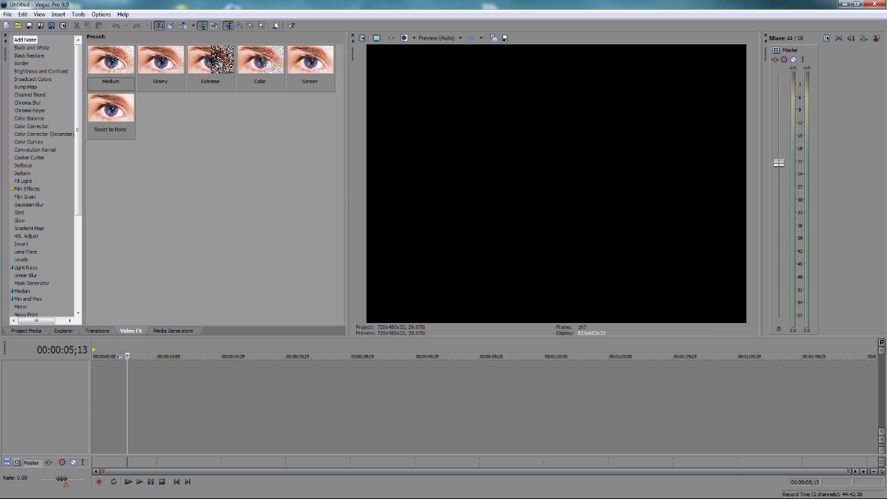
left_click_drag(127, 364, 85, 364)
right_click(106, 377)
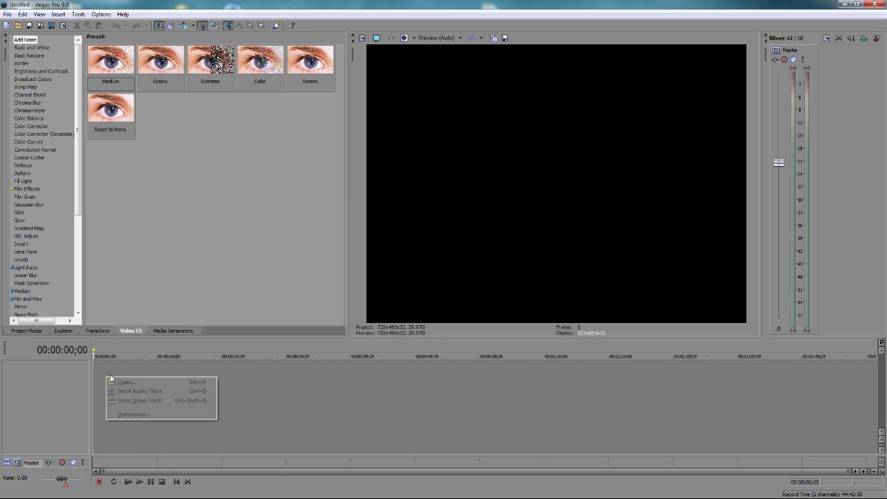
left_click(74, 365)
Look through the Edit and Insert menus, return the playhead to the start, and bring up the track list's options menu.
left_click(105, 368)
left_click(23, 14)
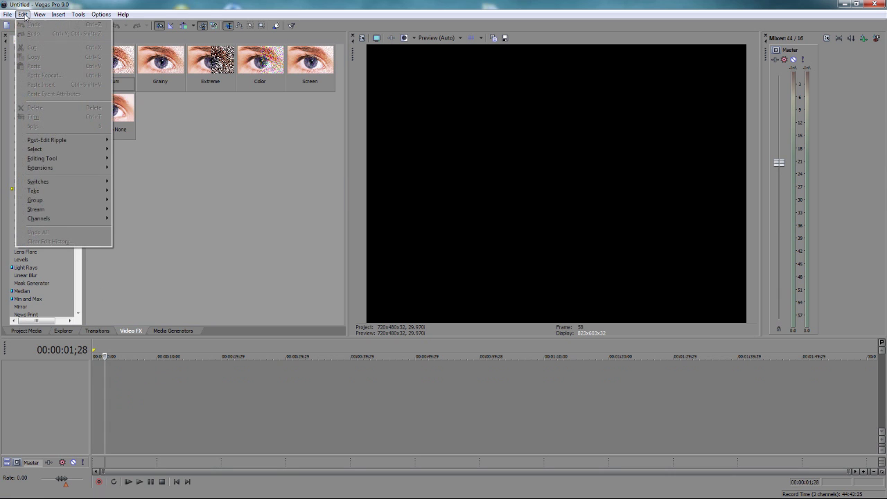
mouse_move(41, 15)
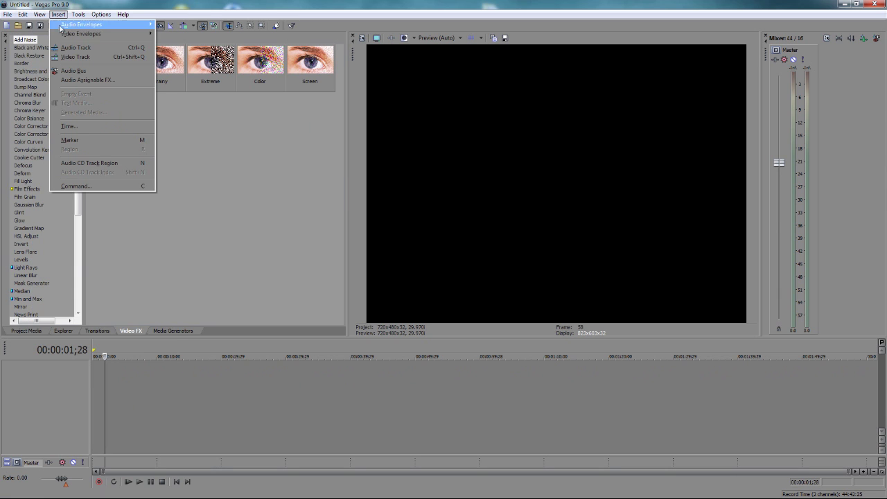
left_click(141, 367)
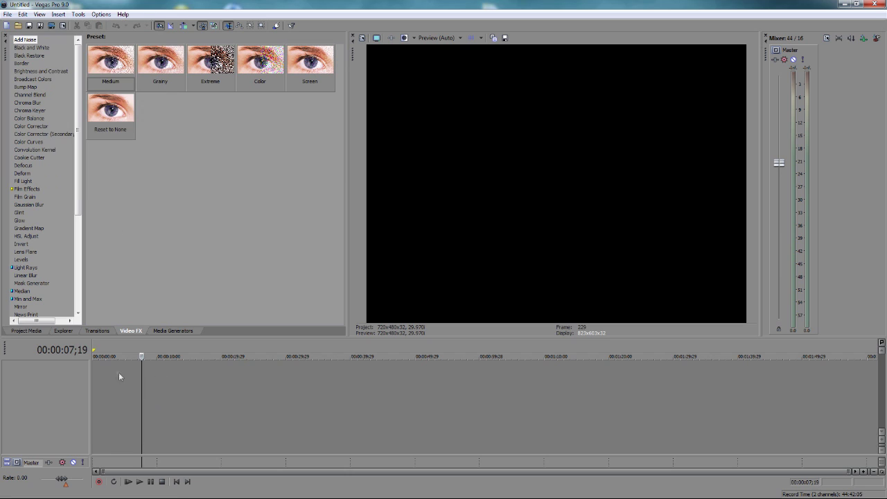
left_click_drag(141, 368, 69, 369)
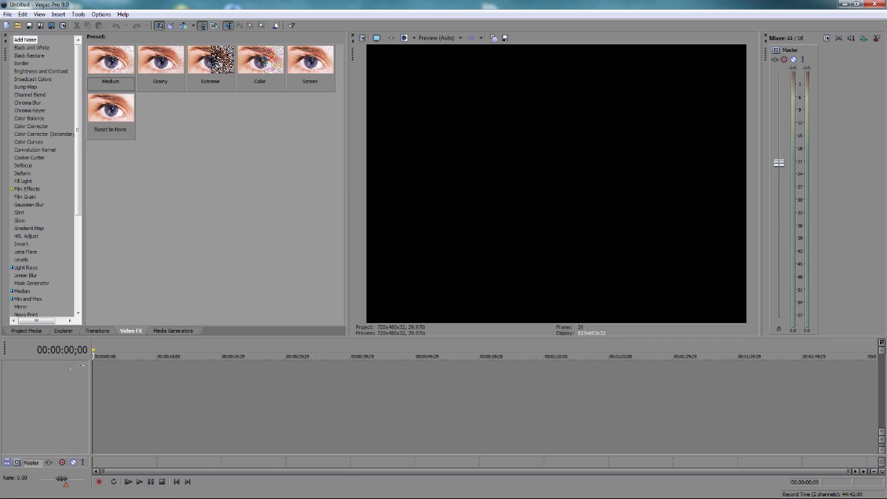
left_click(58, 13)
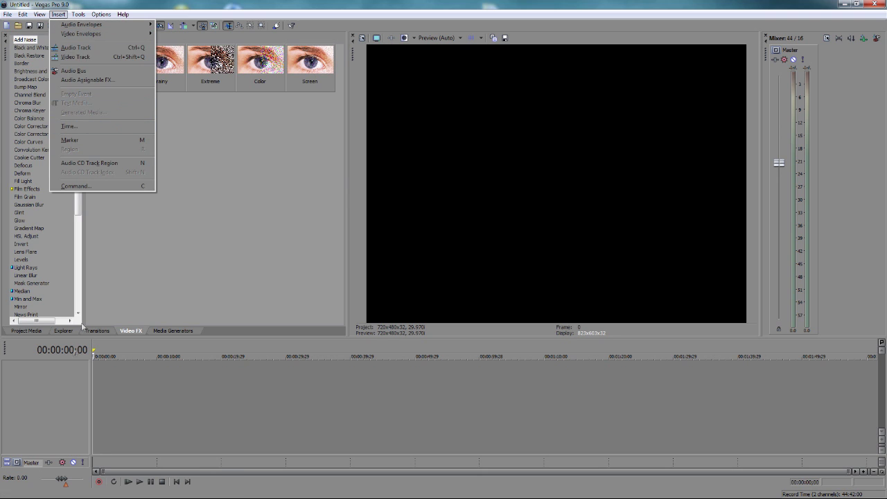
right_click(36, 396)
Insert a video track and add a Sony Text clip whose Sample Text is replaced with 'Preplaying'.
left_click(67, 419)
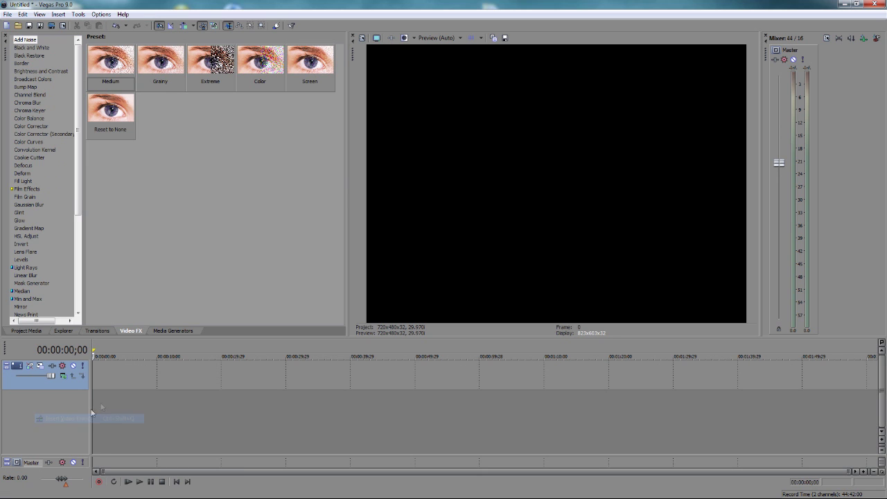
left_click(60, 14)
left_click(75, 103)
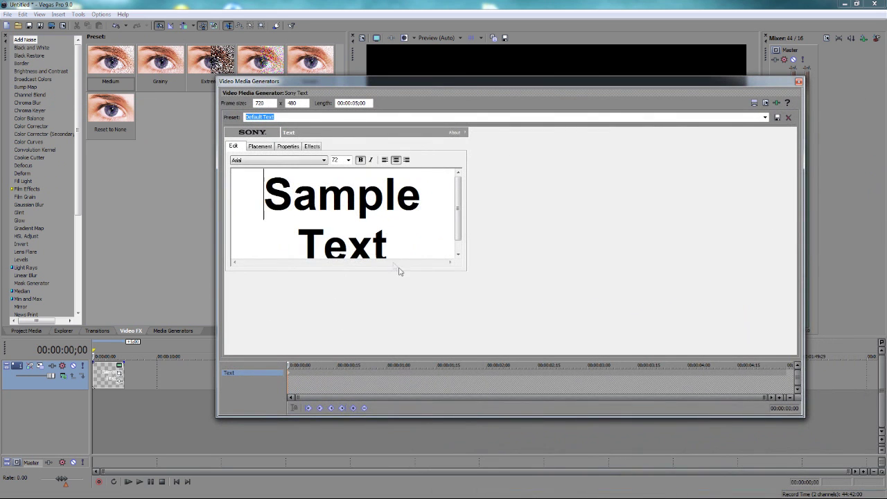
left_click_drag(399, 270, 225, 156)
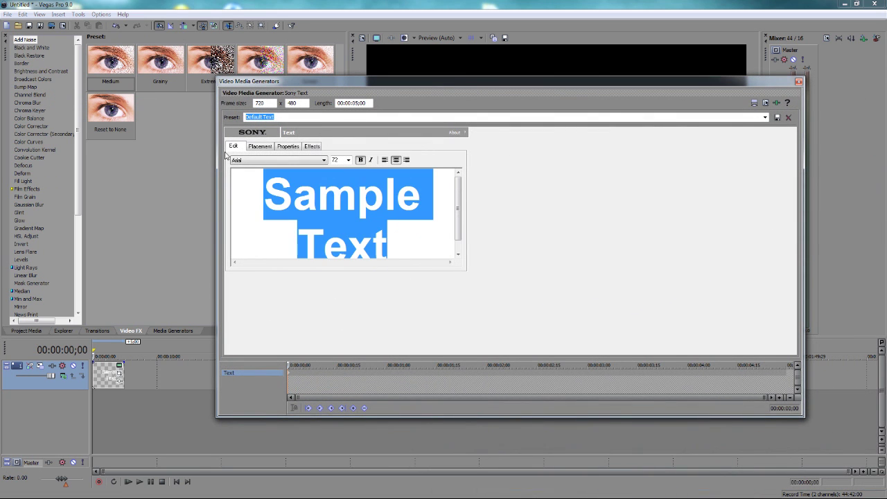
type("Preplaying")
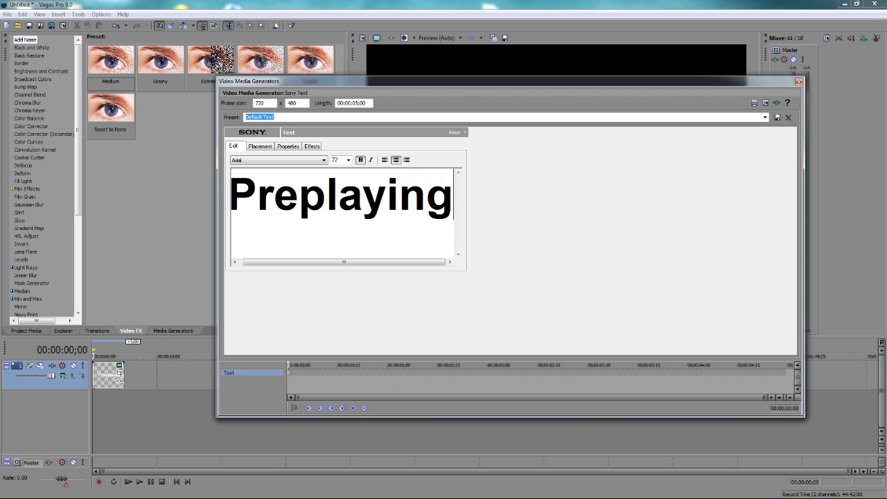
left_click(799, 81)
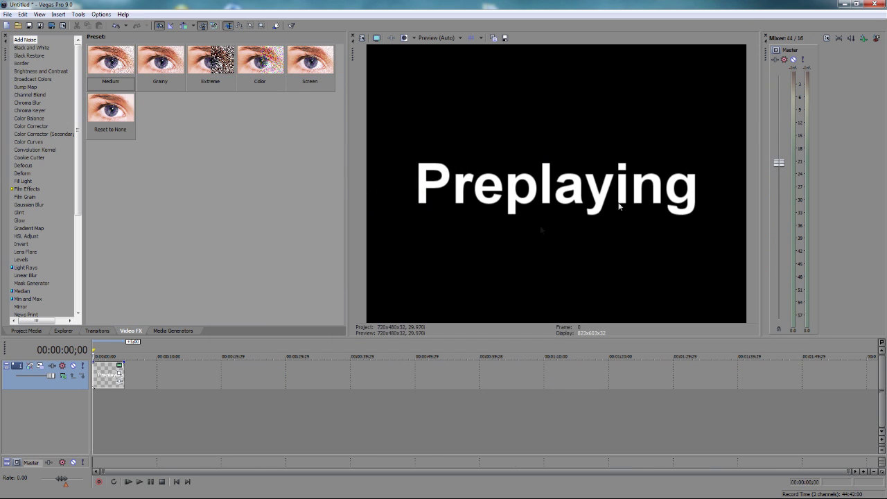
left_click(6, 14)
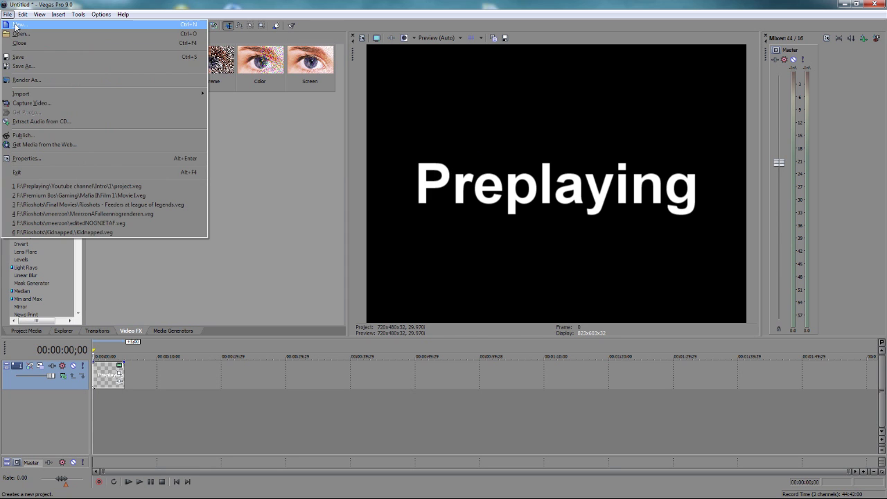
Create a new 1280x720 project without saving the current one.
left_click(57, 33)
left_click(451, 201)
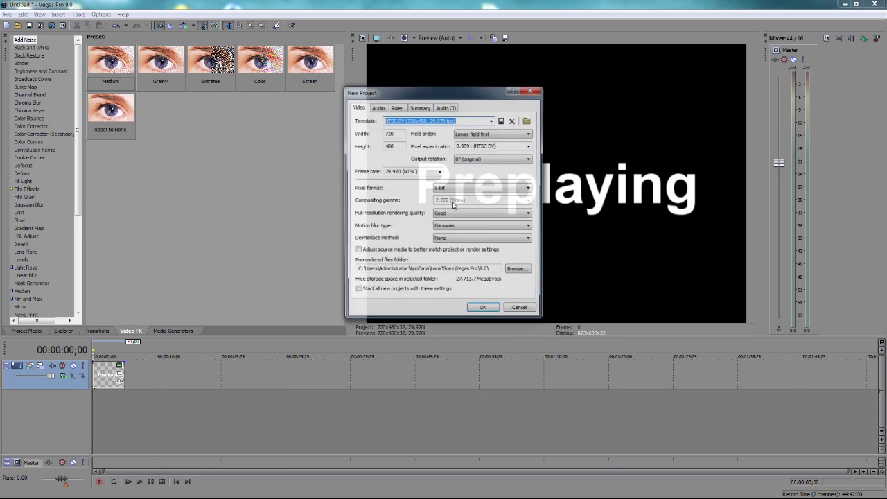
key("Tab")
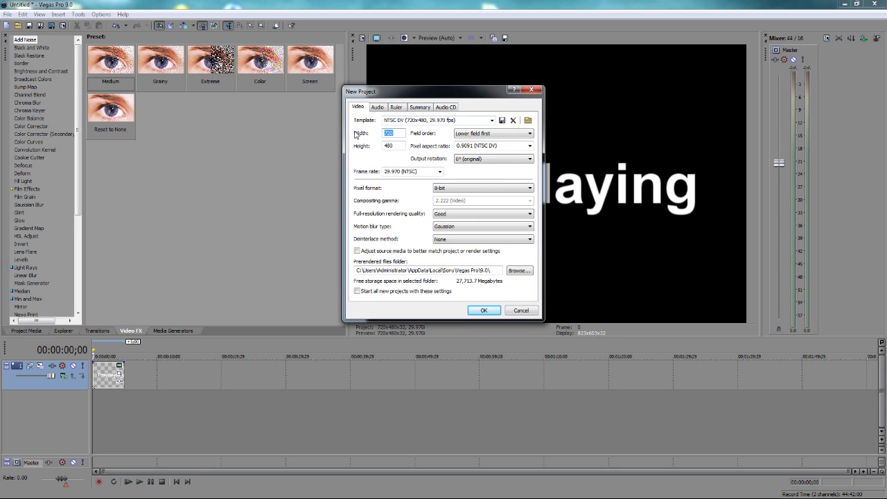
type("1280")
key("Tab")
type("720")
left_click(484, 310)
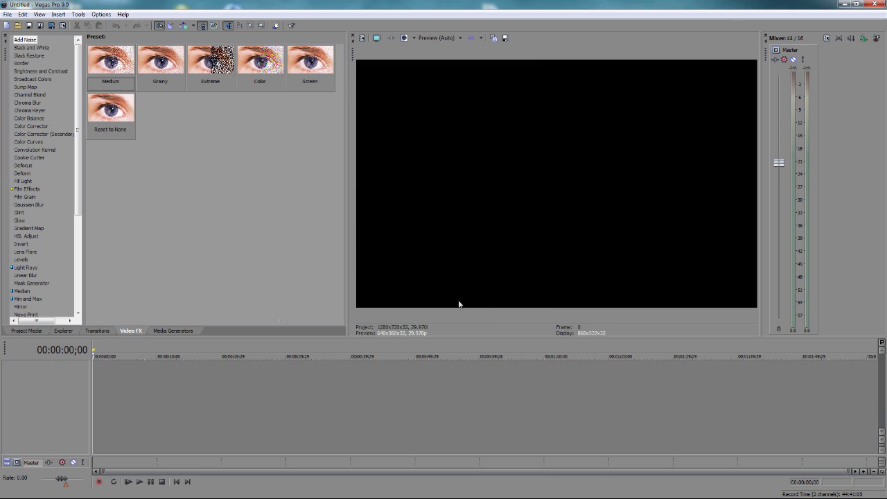
Add a video track to the new project and insert Text Media onto it.
right_click(60, 369)
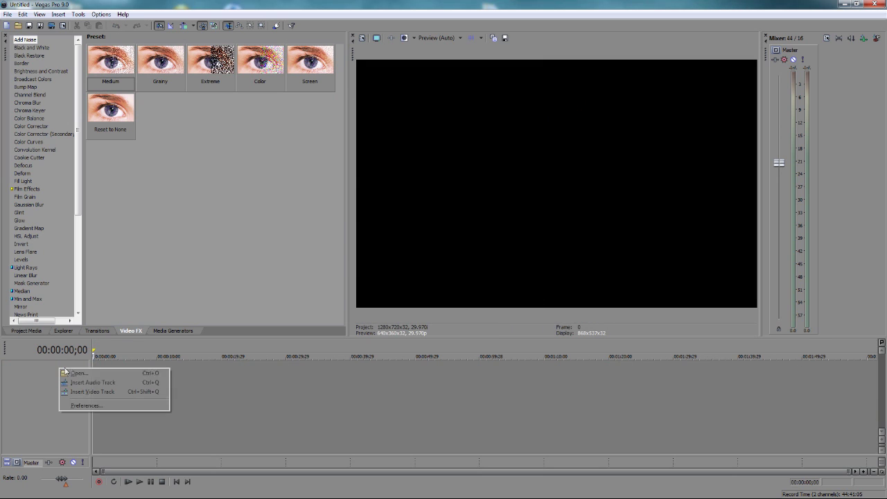
left_click(122, 392)
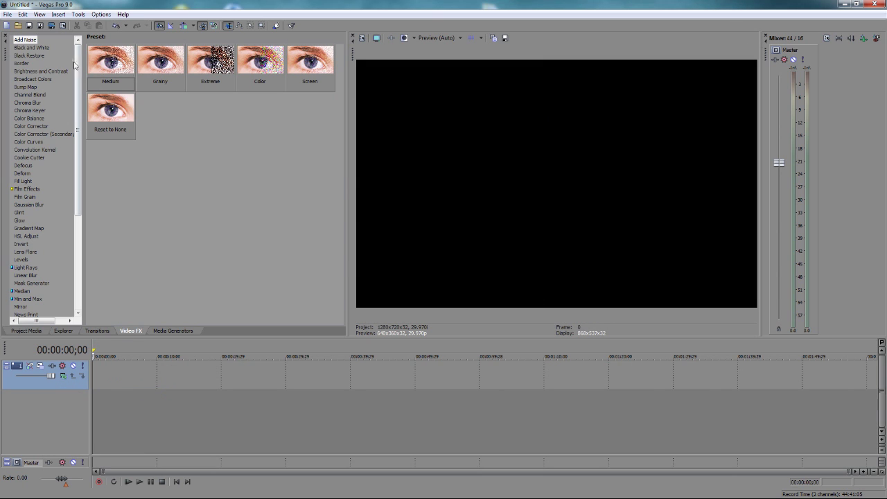
left_click(59, 15)
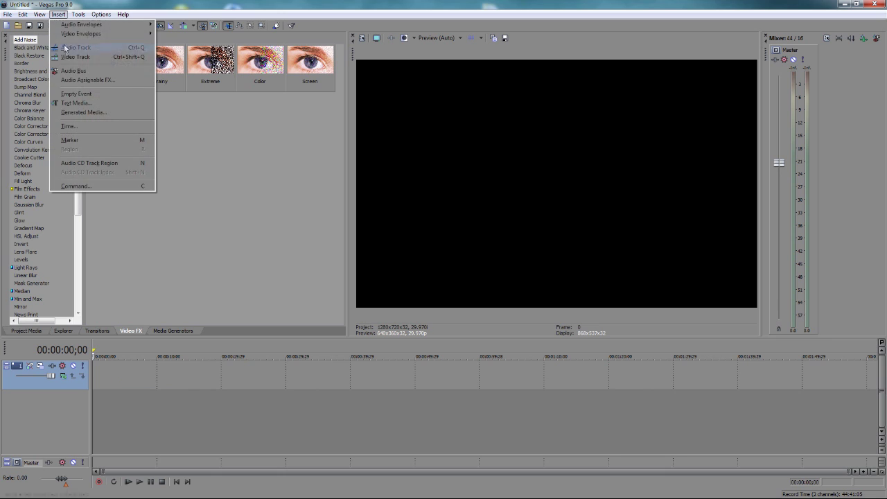
left_click(81, 105)
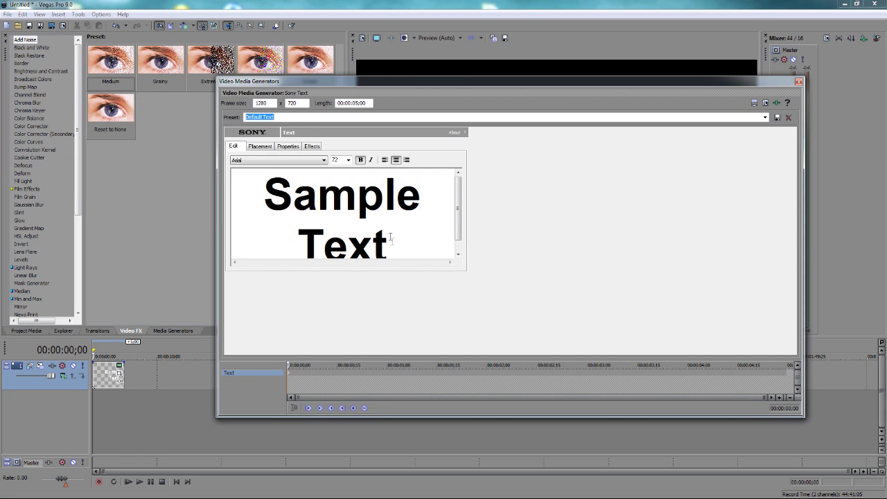
Replace the Sample Text with 'Preplaying' and lengthen the clip to about five seconds.
left_click_drag(389, 242, 233, 168)
key("Delete")
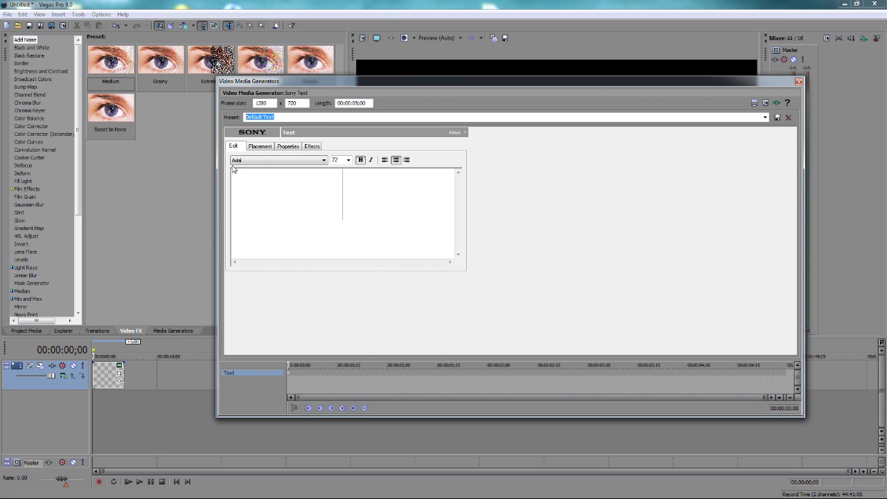
type("Preplaying")
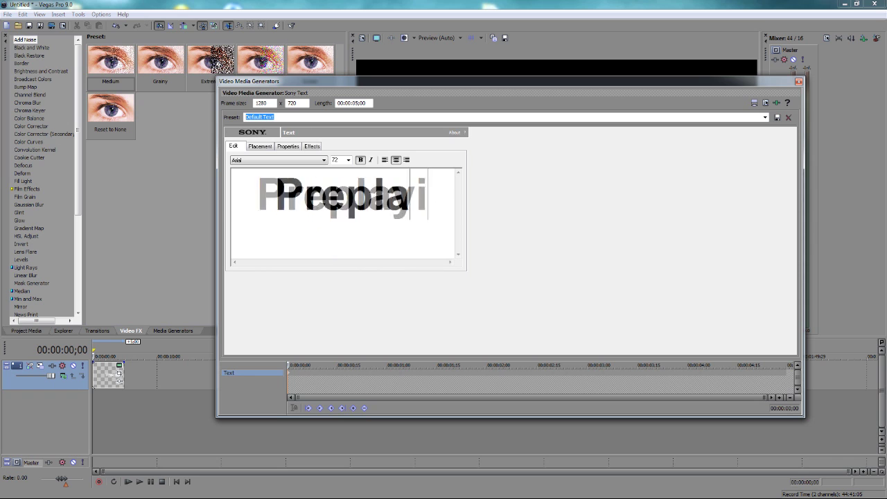
left_click(798, 81)
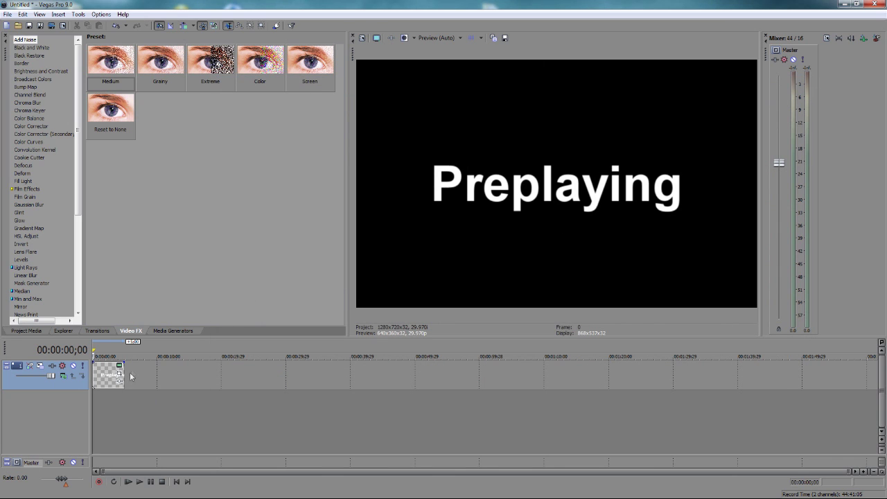
left_click_drag(122, 374, 157, 376)
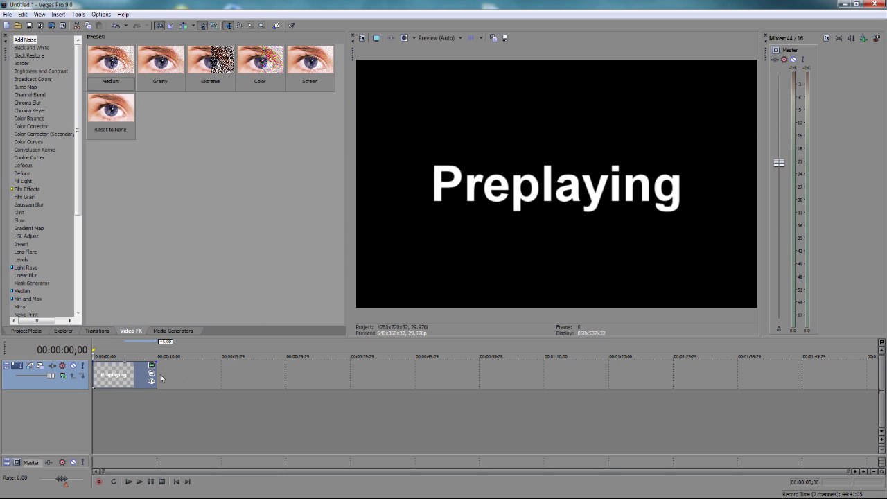
Open Render As and browse to the Uploads > Tutorials folder.
left_click(11, 14)
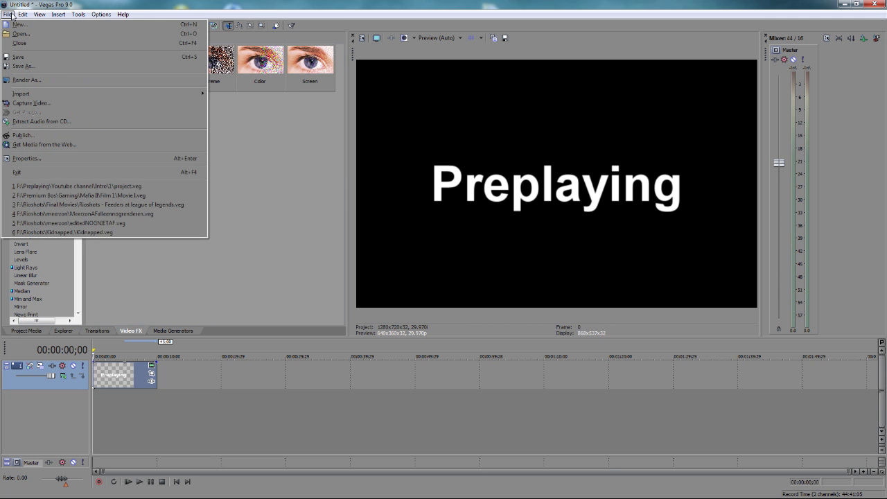
left_click(32, 80)
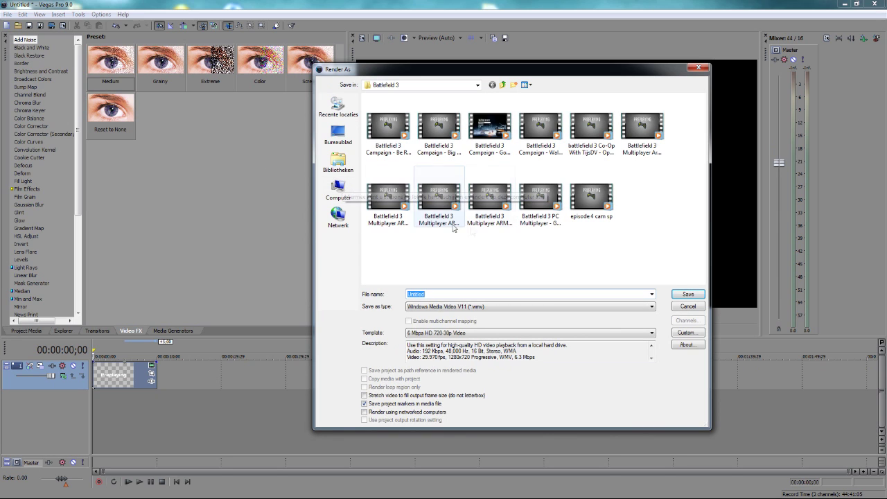
left_click(454, 85)
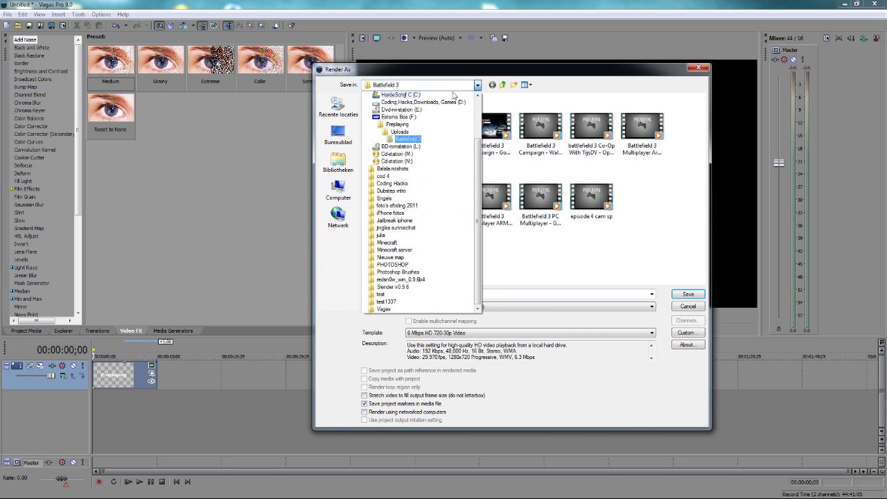
left_click_drag(480, 154, 477, 132)
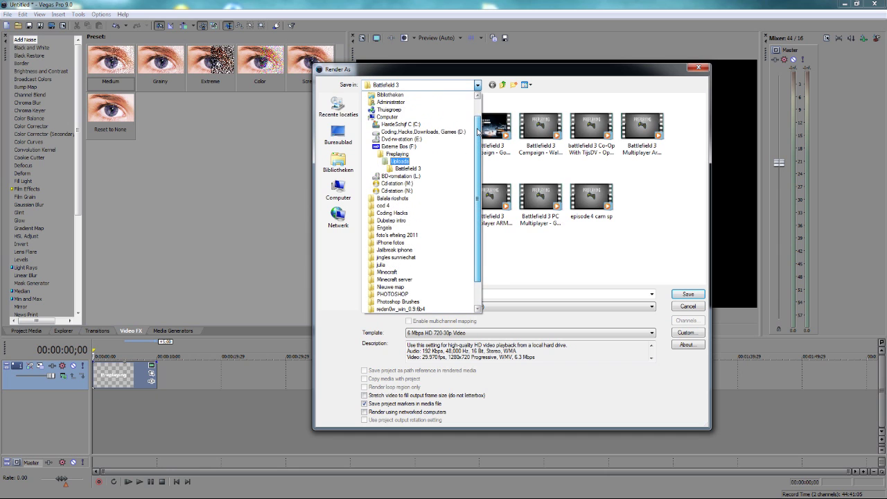
left_click(400, 161)
right_click(446, 188)
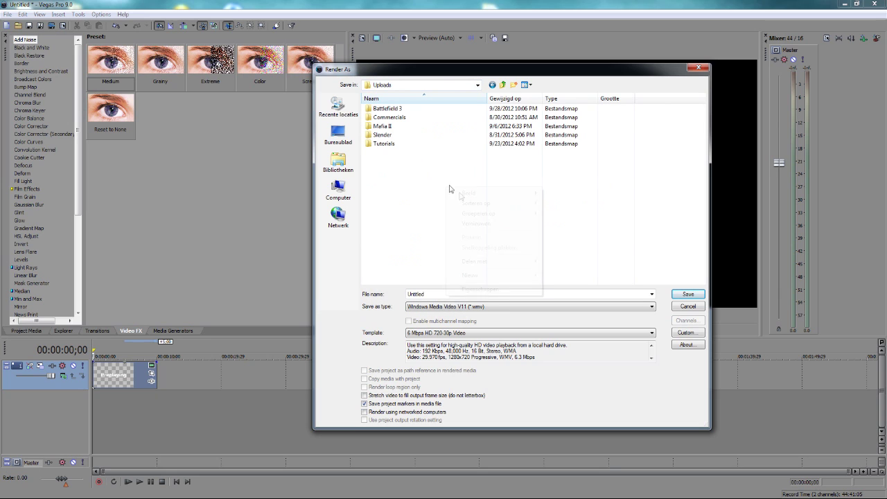
double_click(387, 144)
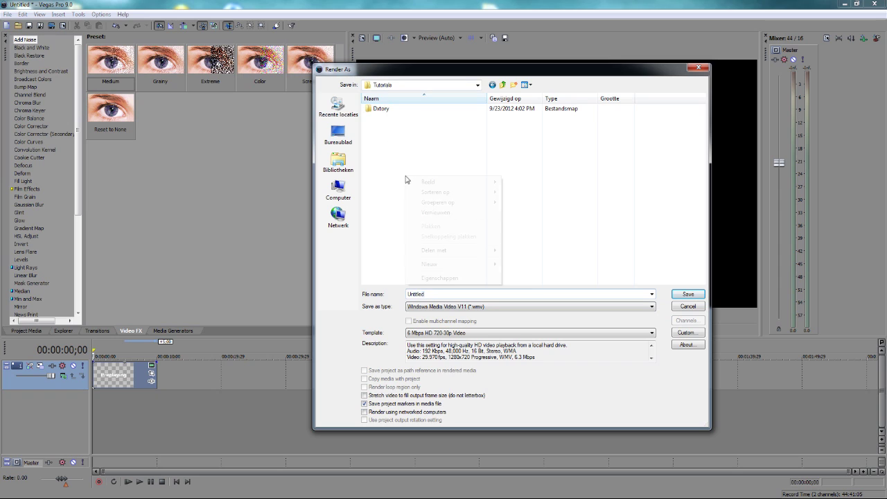
Create a new folder named 'Test' inside Tutorials and open it.
right_click(406, 177)
mouse_move(457, 264)
left_click(521, 262)
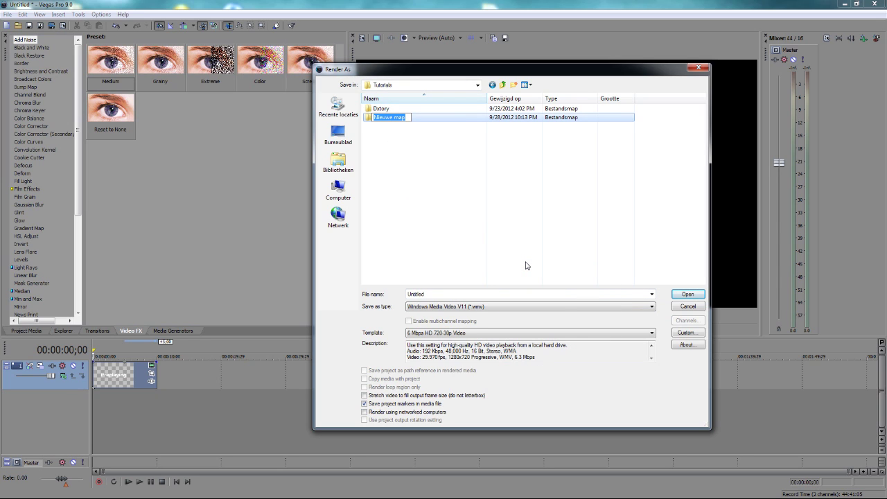
type("Test")
key("Return")
double_click(390, 118)
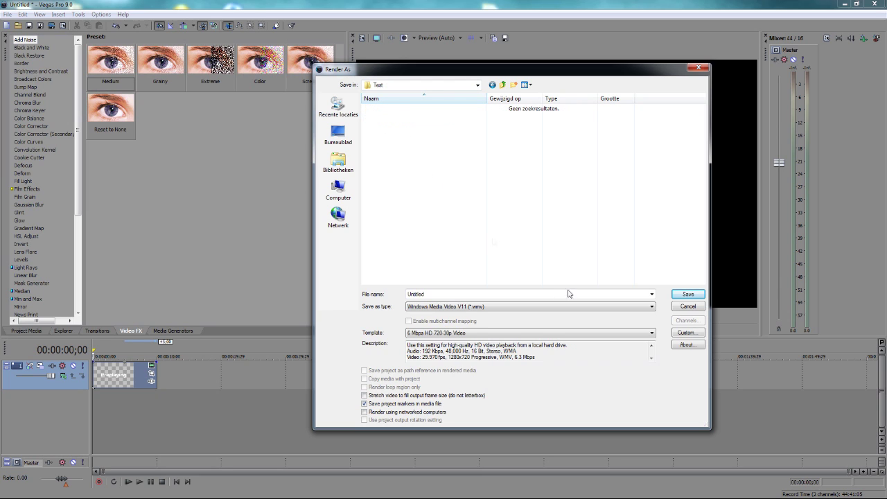
left_click(461, 294)
left_click_drag(461, 294, 393, 294)
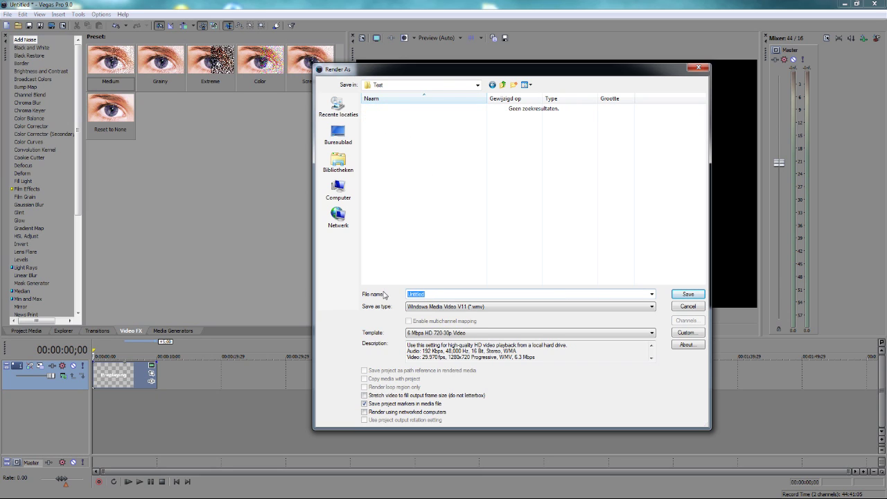
Name the output 'Hey dude im awesome' and keep Windows Media Video V11 (*.wmv) as the file type.
key("BackSpace")
type("Hey dude im awesomi")
left_click(430, 308)
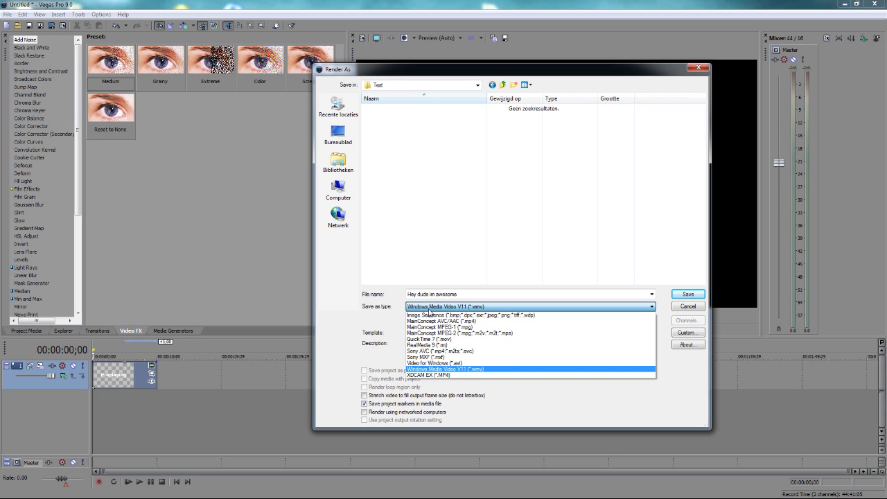
left_click(481, 371)
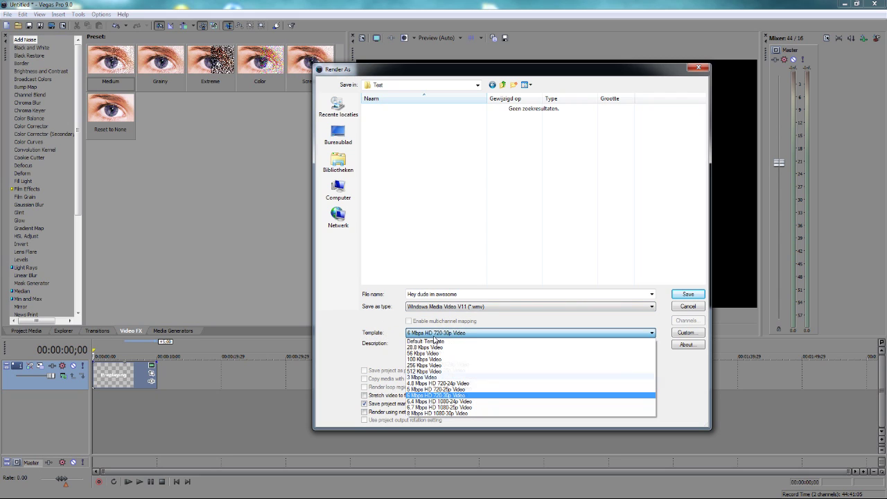
left_click(434, 336)
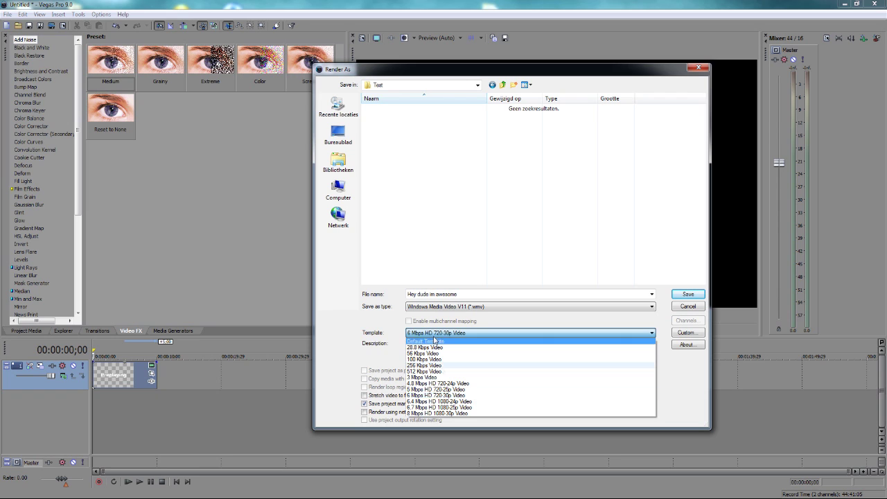
Choose the 6 Mbps HD 720-30p Video template for the WMV render.
left_click(447, 395)
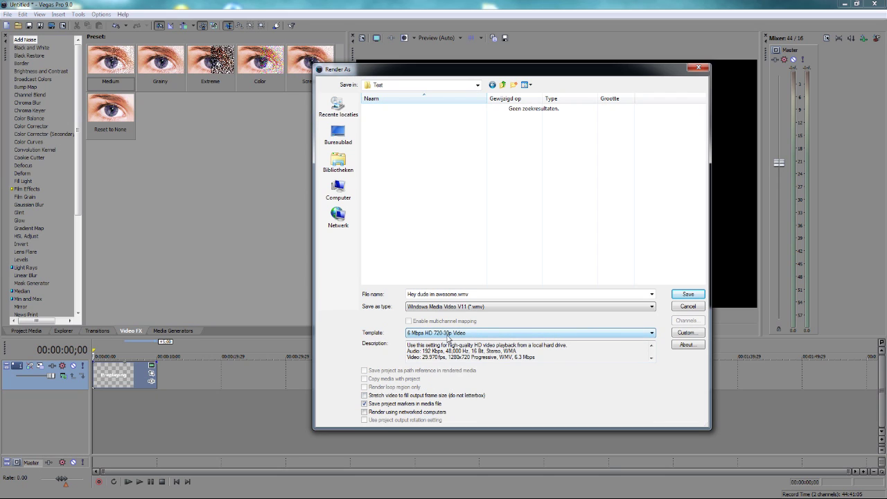
left_click(448, 335)
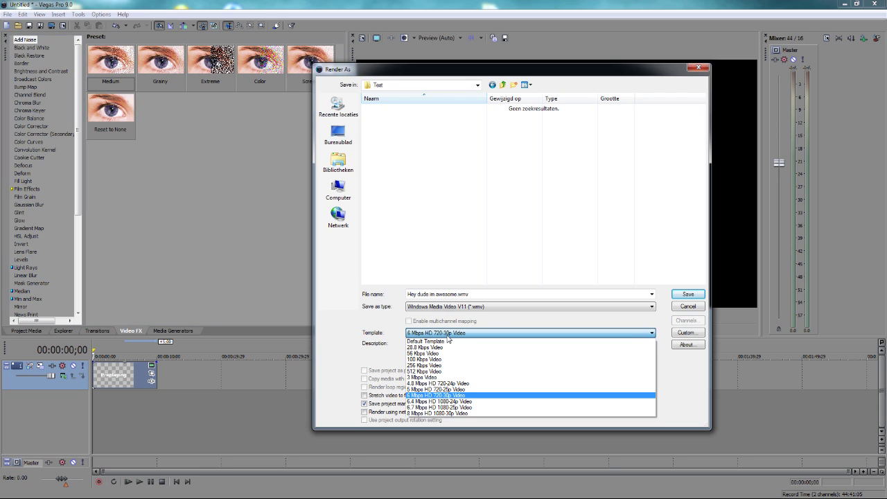
left_click(447, 395)
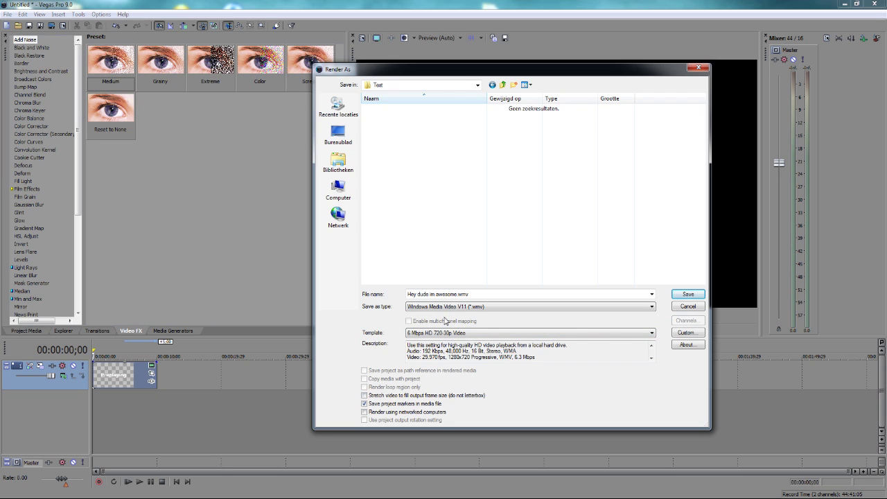
left_click(441, 309)
Start rendering 'Hey dude im awesome.wmv' into the Test folder.
left_click(686, 296)
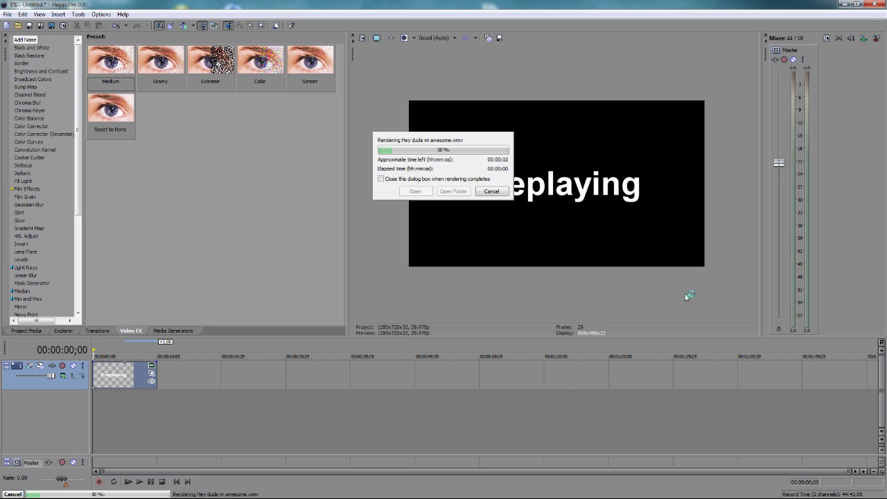